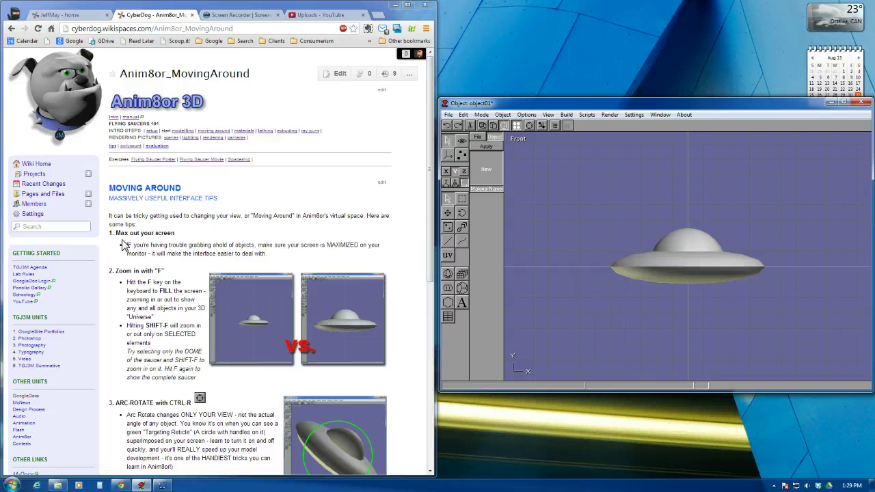
- Stretch the Anim8or window from the top of the screen down to the taskbar
drag(621, 99, 623, 1)
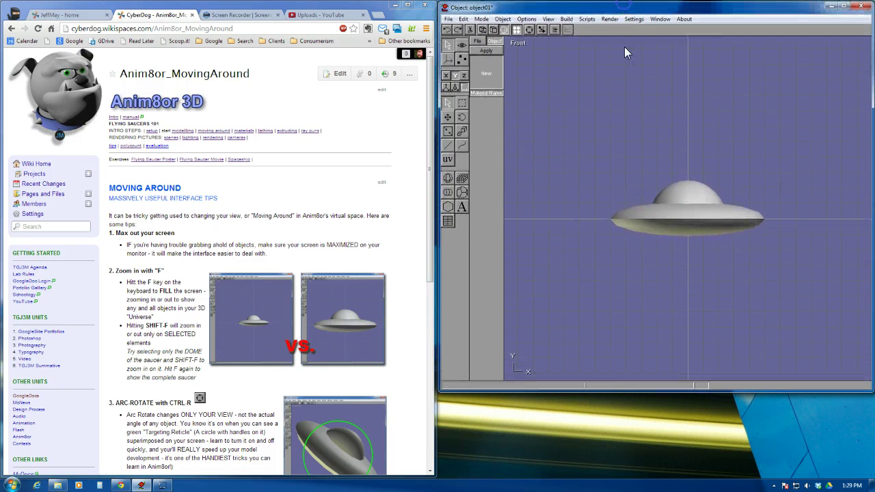
drag(680, 397, 681, 474)
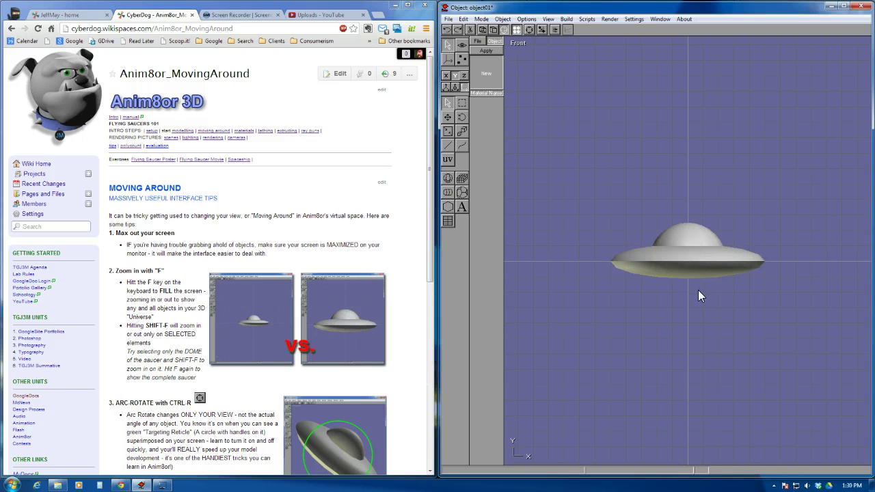
- Fit the whole saucer in the Front view, zoom briefly on the dome, then fit again
key(f)
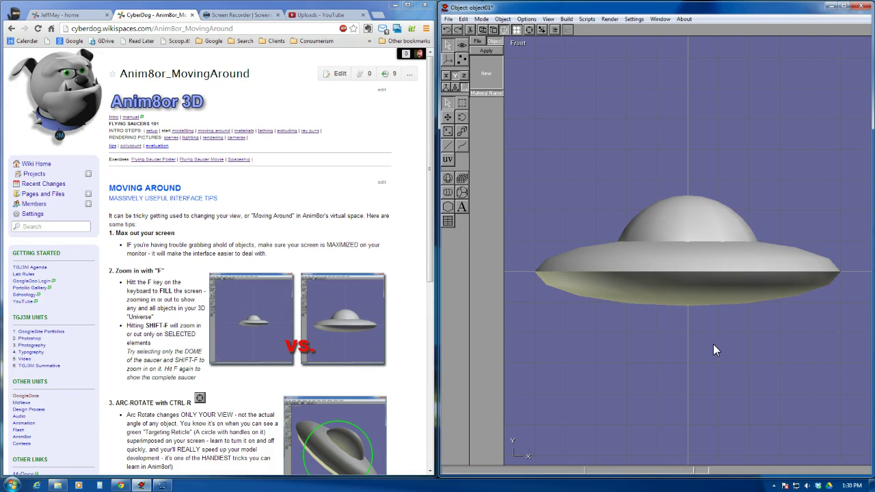
click(688, 217)
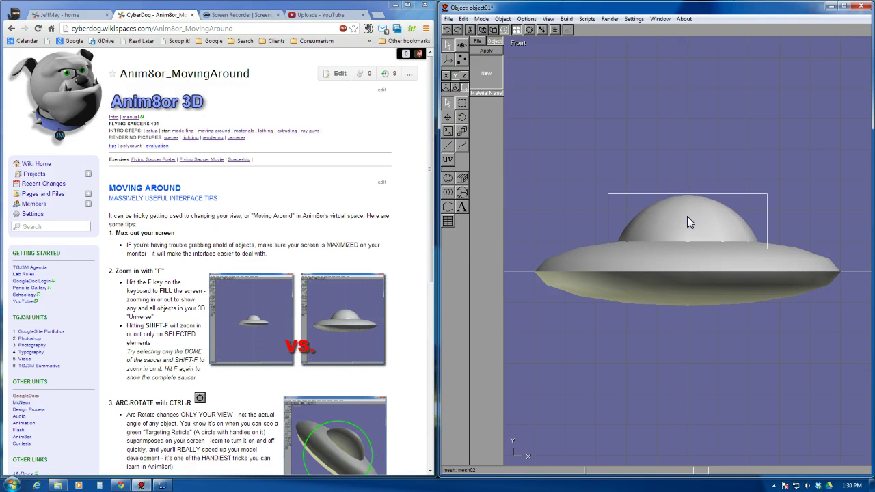
key(shift+f)
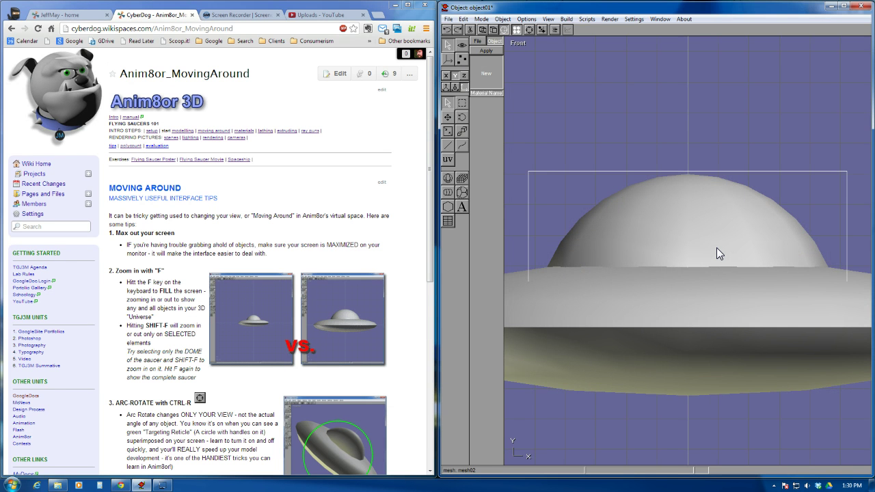
key(f)
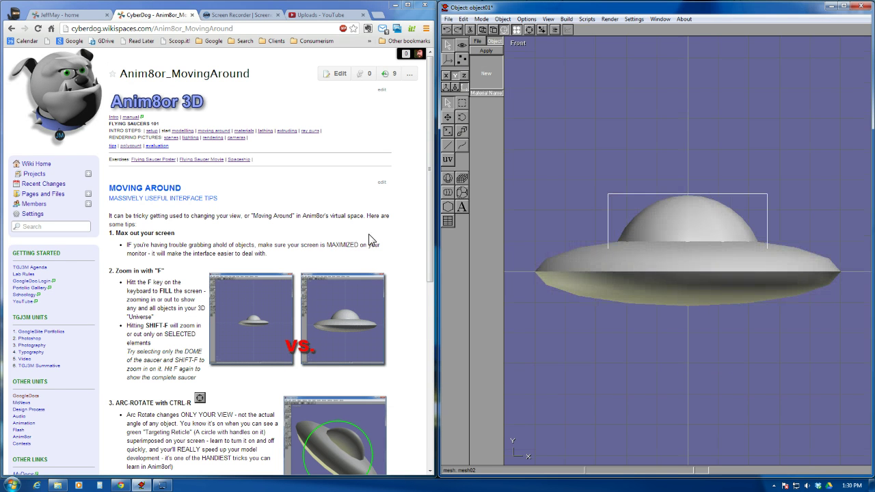
- Deselect the dome, enable Arc Rotate, and orbit, strafe and dolly around the saucer
drag(431, 230, 430, 404)
click(639, 170)
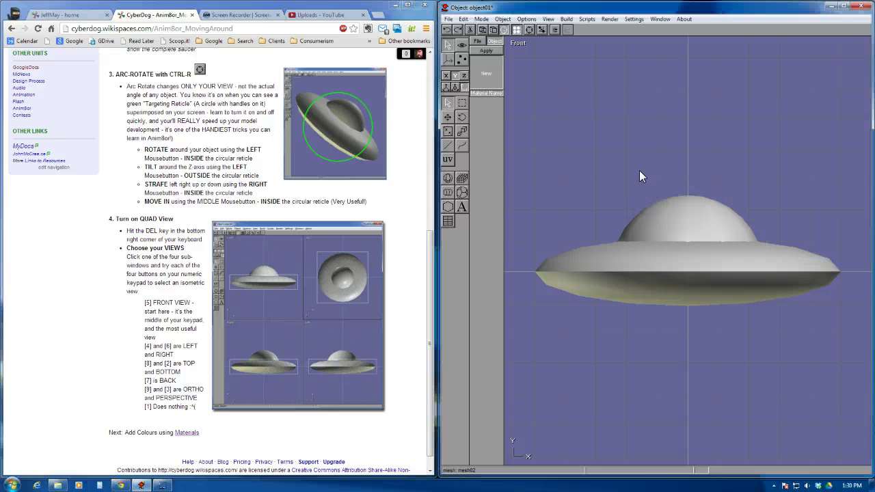
click(529, 28)
drag(671, 247, 688, 252)
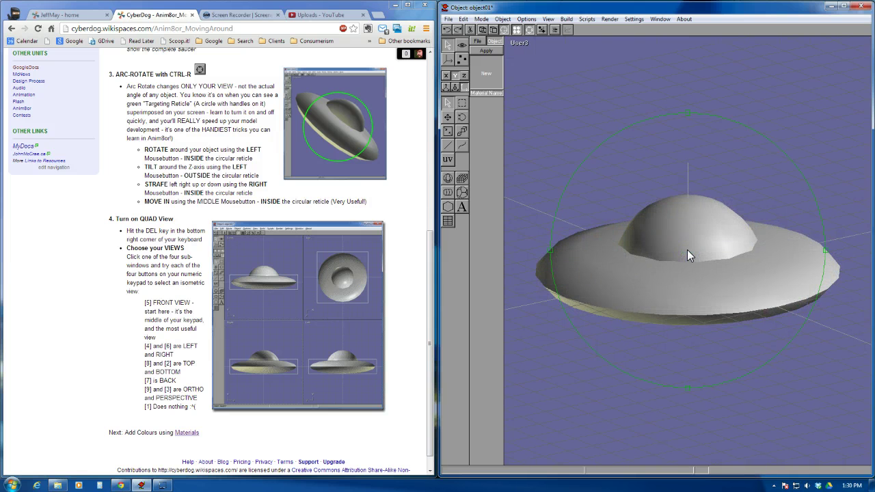
mouse_move(733, 239)
right_down()
mouse_move(726, 293)
mouse_move(670, 244)
mouse_move(636, 232)
mouse_move(722, 230)
mouse_move(736, 275)
mouse_move(731, 236)
mouse_move(687, 260)
mouse_move(711, 217)
mouse_move(722, 266)
mouse_move(673, 240)
mouse_move(724, 325)
mouse_move(664, 351)
mouse_move(714, 289)
mouse_move(706, 300)
mouse_move(695, 287)
right_up()
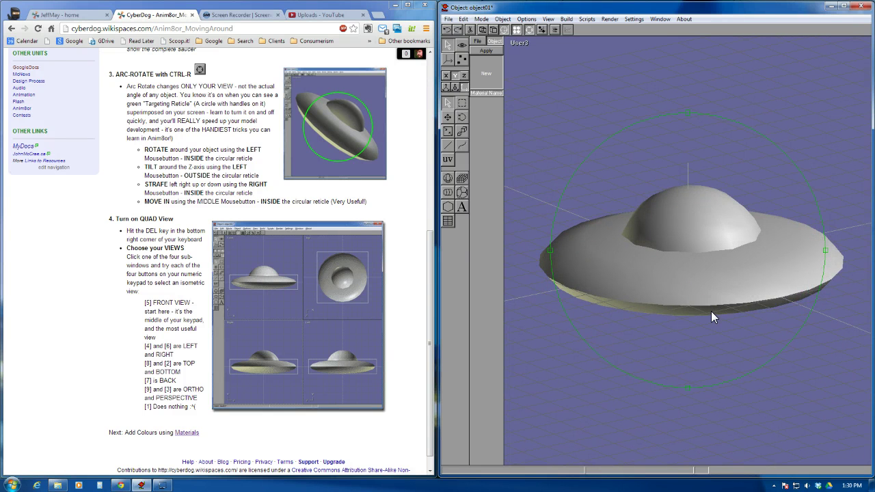
middle_drag(716, 277, 693, 270)
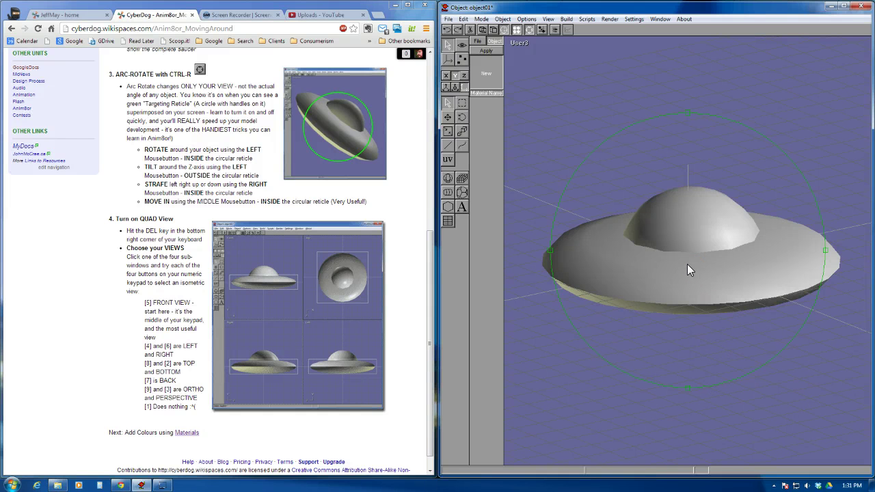
- Tilt the view outside the reticle and orbit it leftward to look down on the saucer
mouse_move(646, 420)
mouse_down()
mouse_move(700, 423)
mouse_move(683, 426)
mouse_move(691, 410)
mouse_move(654, 430)
mouse_up()
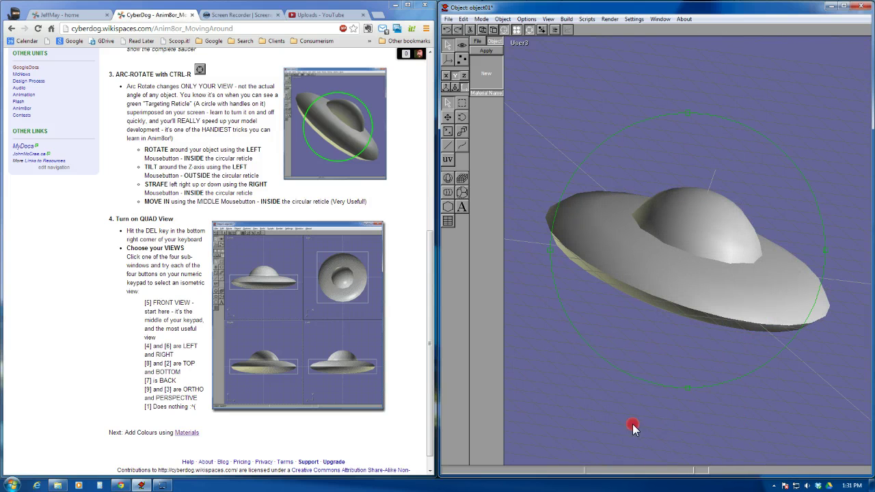
click(708, 418)
drag(707, 416, 676, 415)
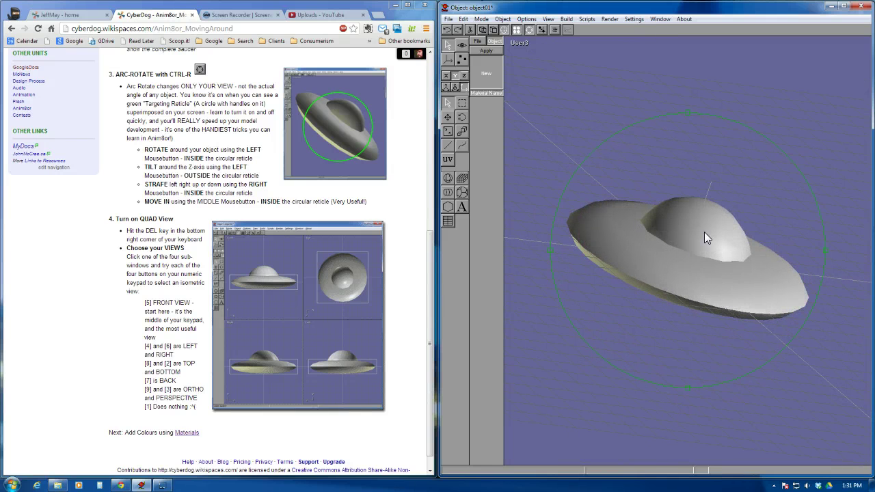
drag(728, 250, 483, 250)
drag(740, 241, 691, 225)
drag(755, 243, 688, 248)
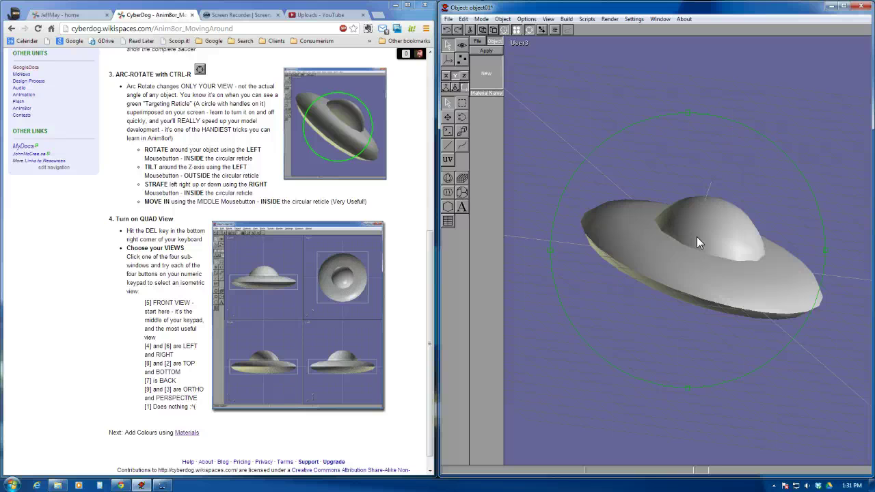
- Snap the viewport back to the level Front view with numpad 5
key(KP_5)
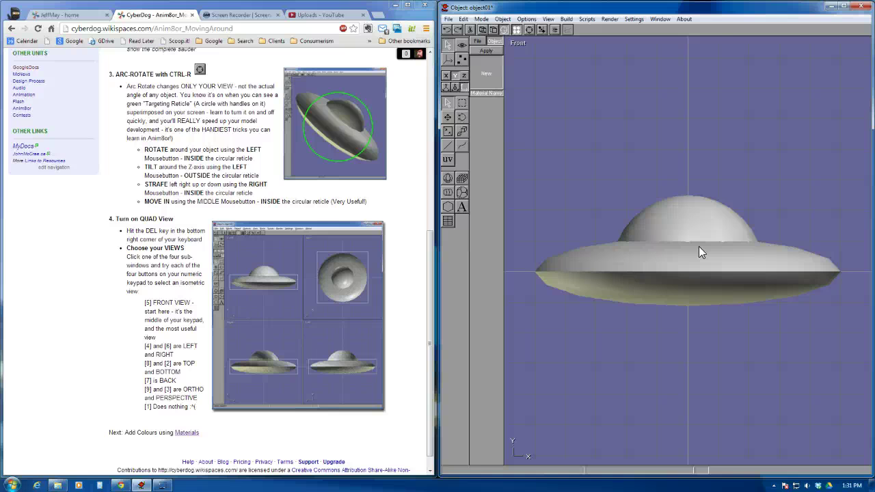
- Switch to four-pane quad view and turn the User3 pane into a Front view
key(Delete)
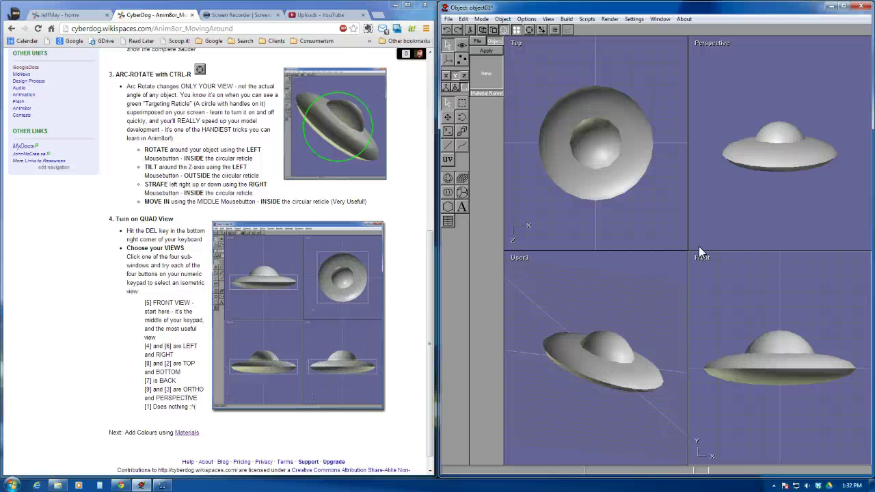
click(653, 224)
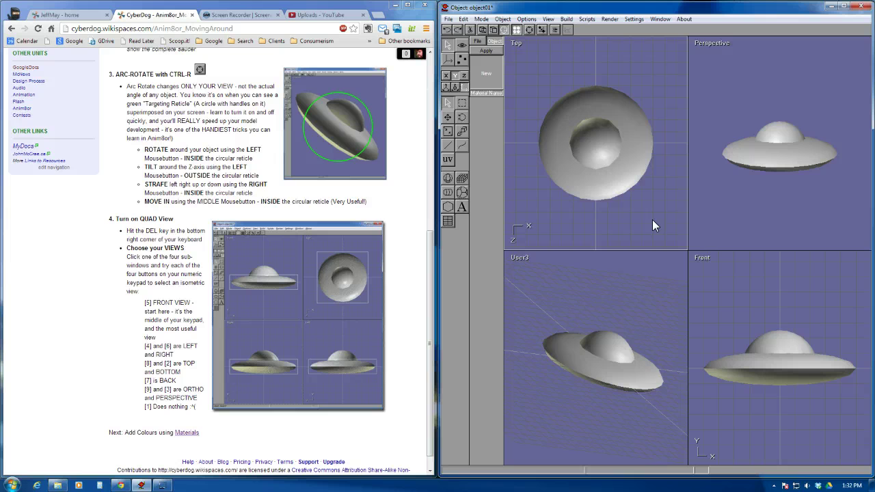
click(633, 296)
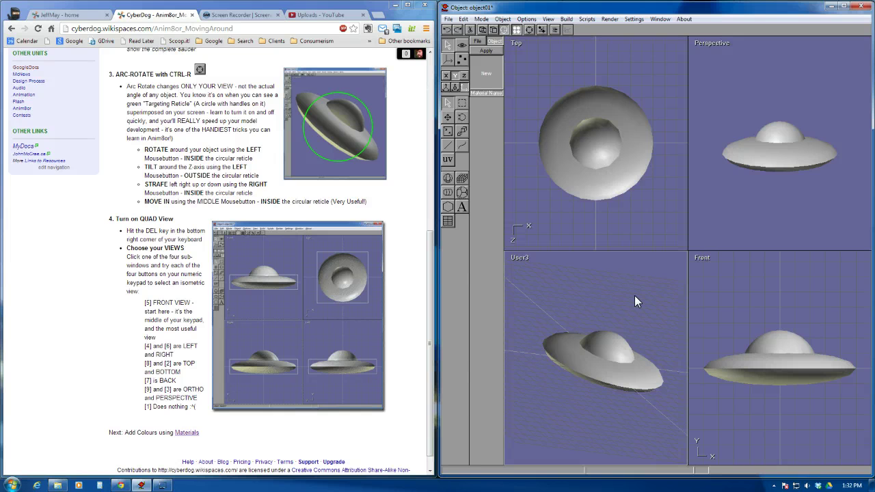
key(5)
- Cycle another pane through Right, Left, Top and Bottom views, ending on Front
click(769, 294)
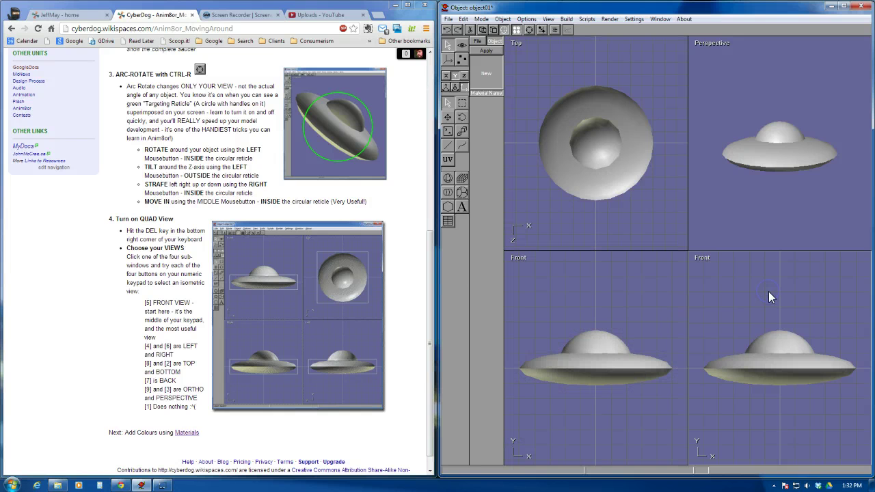
key(6)
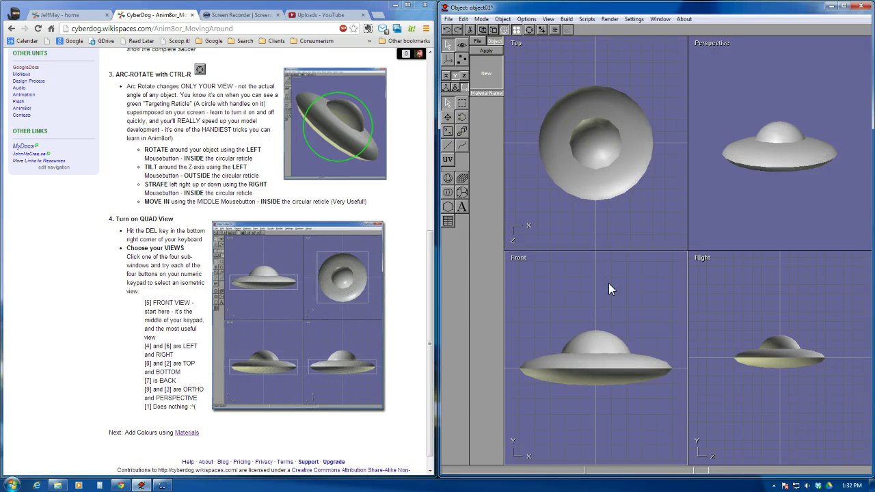
click(763, 288)
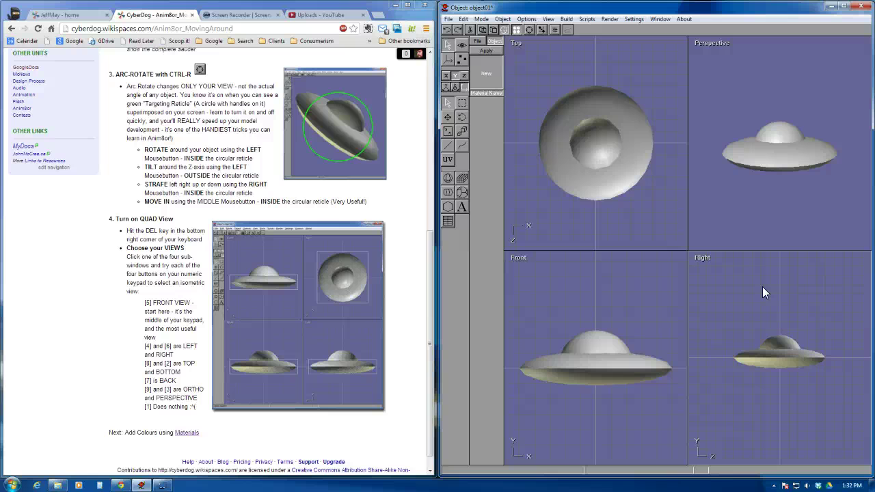
key(KP_4)
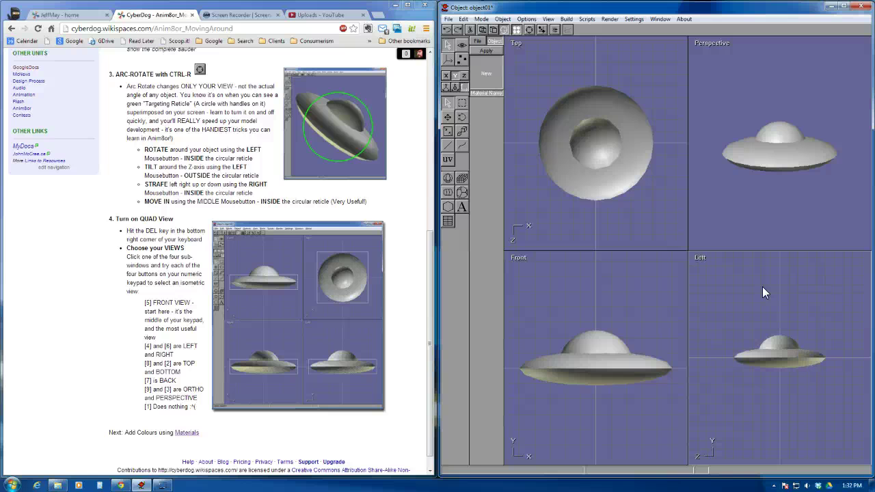
key(KP_8)
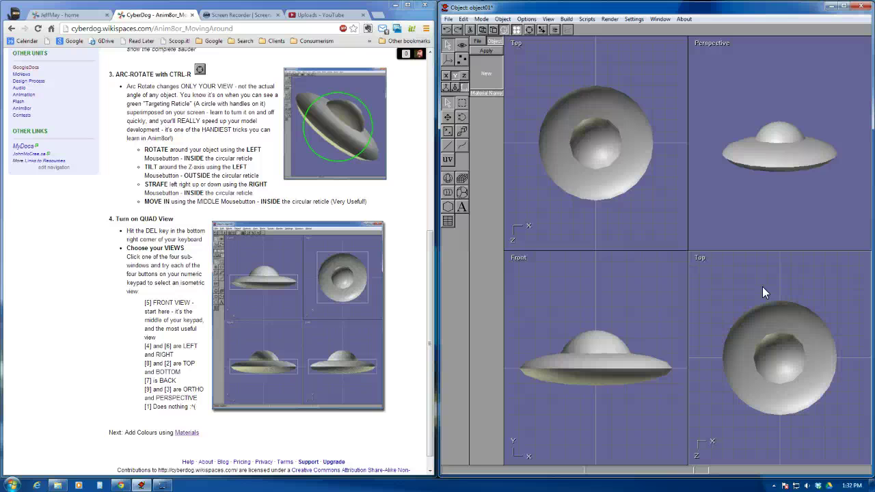
key(KP_2)
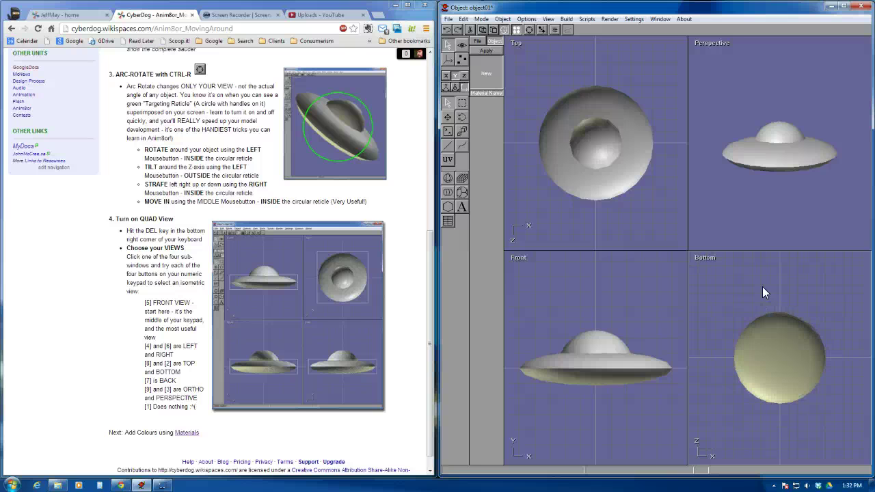
key(KP_5)
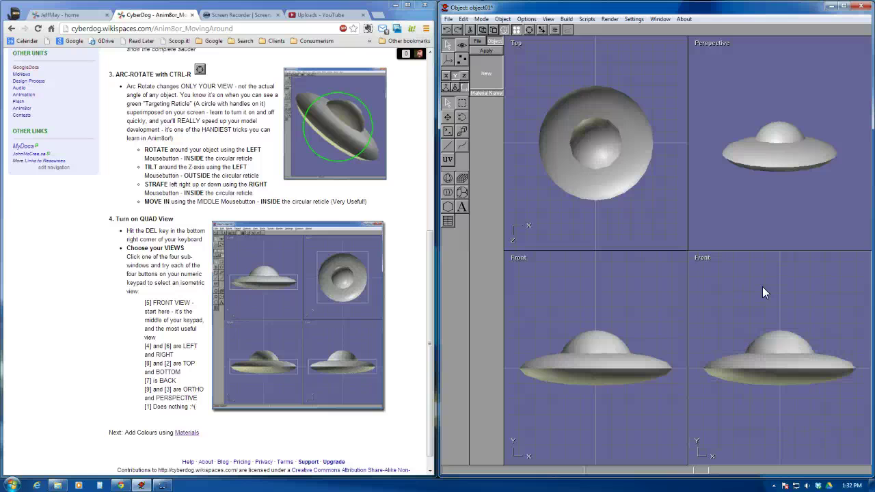
click(777, 113)
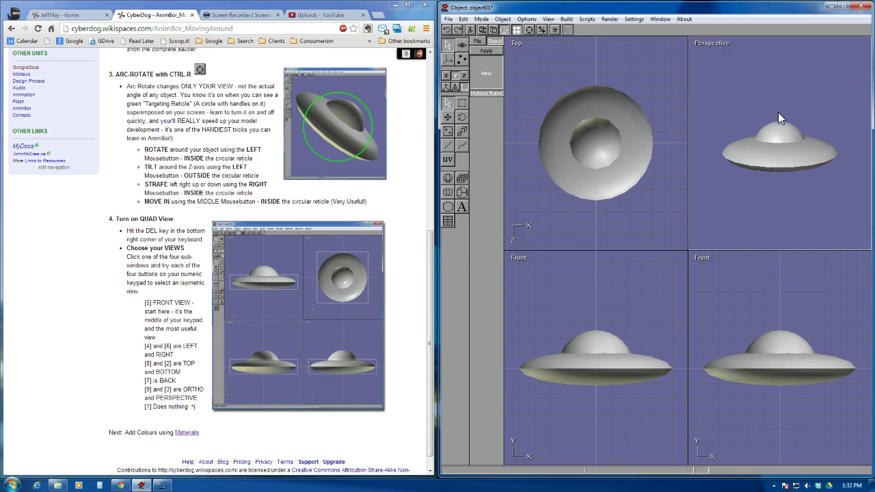
key(KP_3)
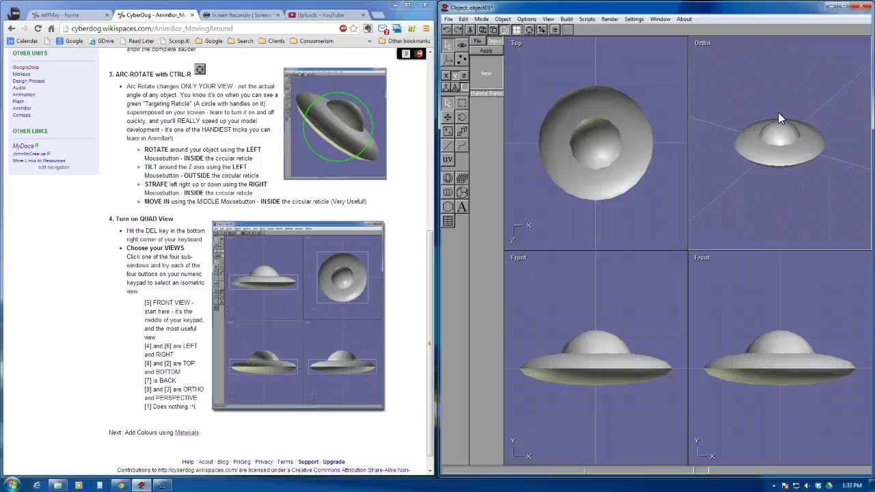
key(KP_3)
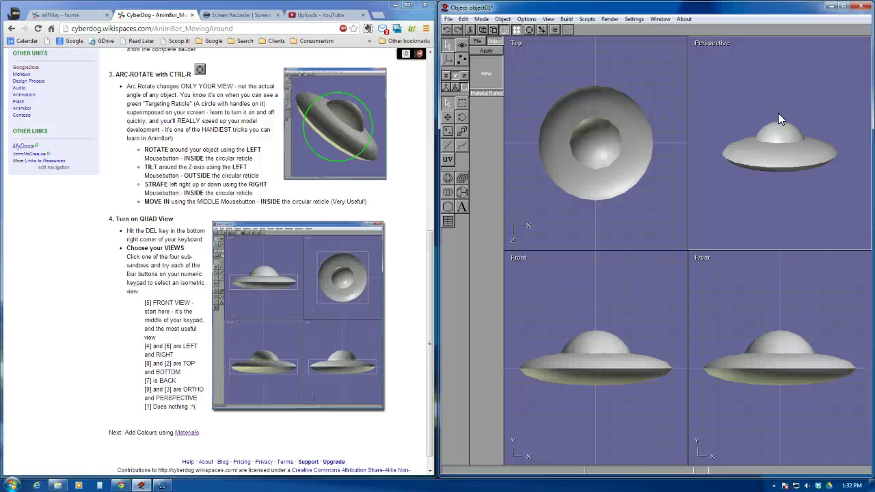
- Activate the lower-left Front pane and collapse quad view into a single Front view
click(596, 294)
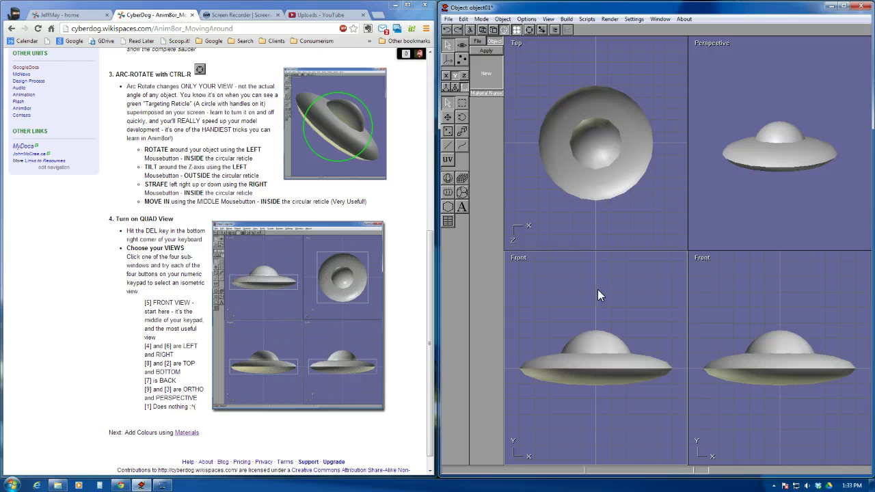
key(Delete)
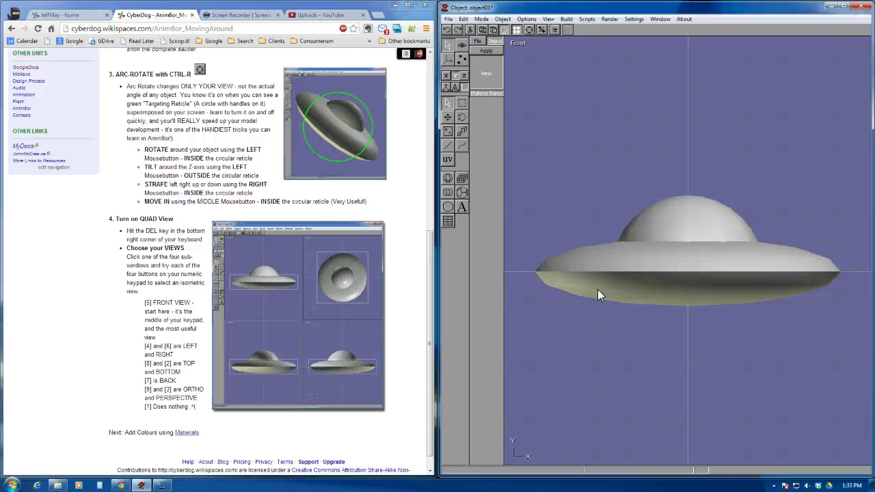